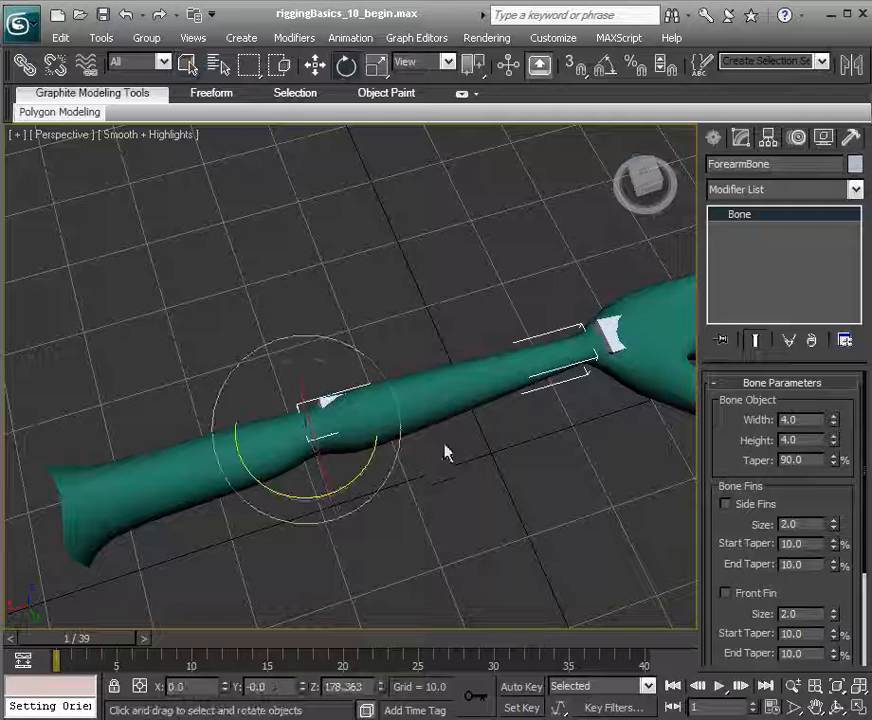
Select the arm mesh and expand the Editable Mesh sub-object levels beneath its Skin modifier.
{"action": "left_click_drag", "start_coordinate": [366, 457], "coordinate": [460, 400]}
{"action": "left_click", "coordinate": [460, 400]}
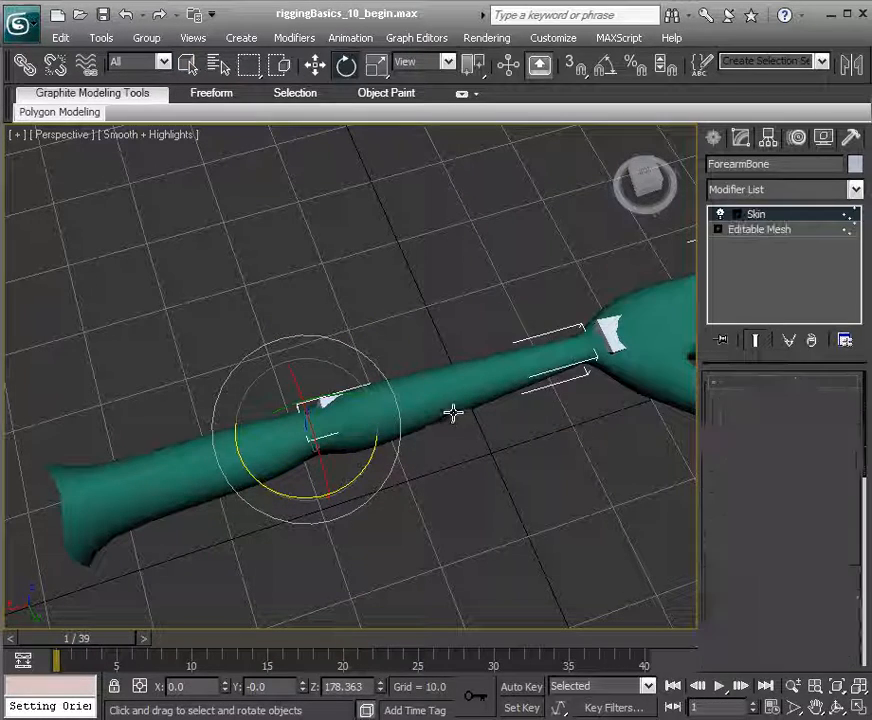
{"action": "left_click", "coordinate": [717, 230]}
{"action": "left_click", "coordinate": [757, 246]}
{"action": "left_click", "coordinate": [764, 247]}
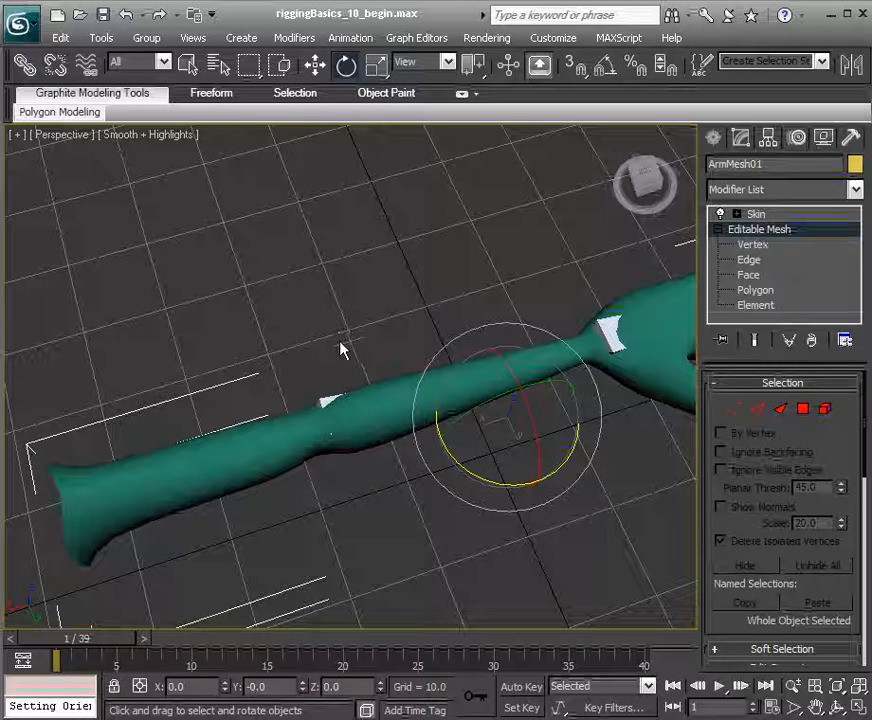
Select the forearm bone, try rotating it at the elbow, and bring up its transform-freezing and skin-pose commands.
{"action": "left_click", "coordinate": [327, 403]}
{"action": "left_click", "coordinate": [321, 399]}
{"action": "left_click_drag", "start_coordinate": [385, 469], "coordinate": [357, 497]}
{"action": "right_click", "coordinate": [357, 497]}
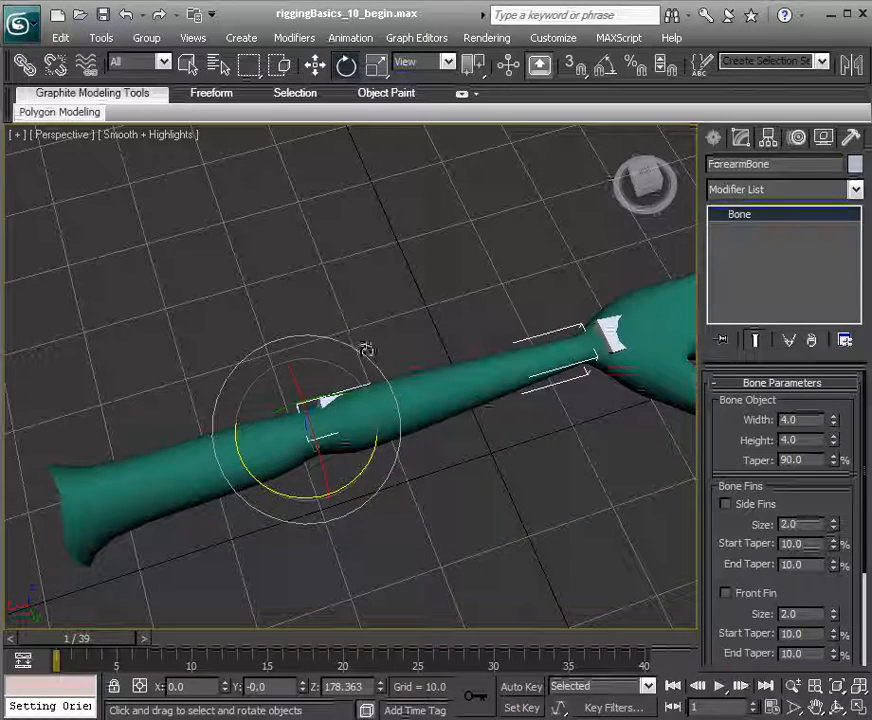
{"action": "right_click", "coordinate": [430, 273]}
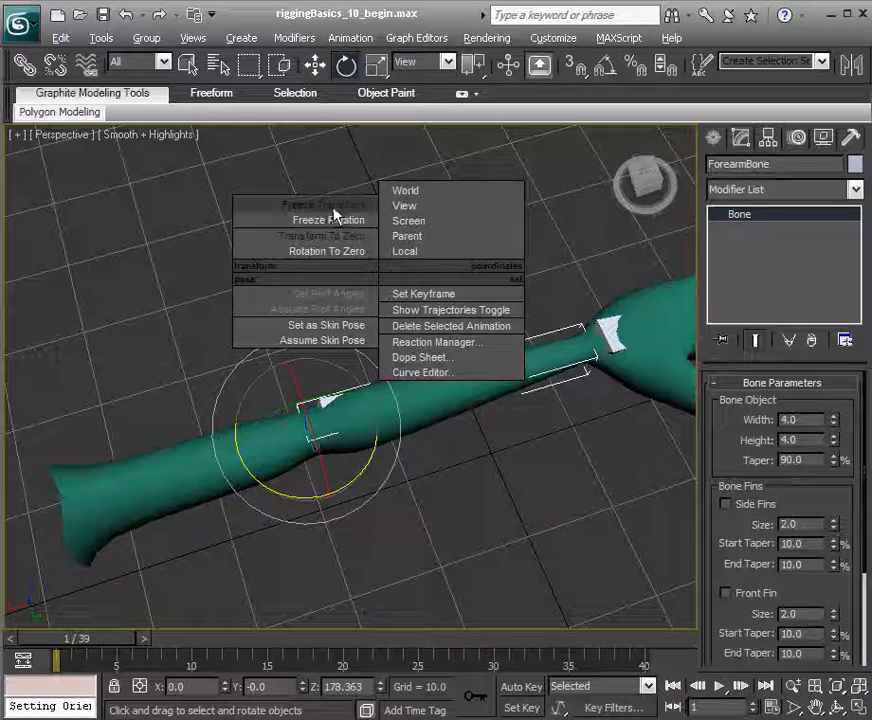
{"action": "left_click", "coordinate": [335, 215]}
{"action": "left_click", "coordinate": [148, 503]}
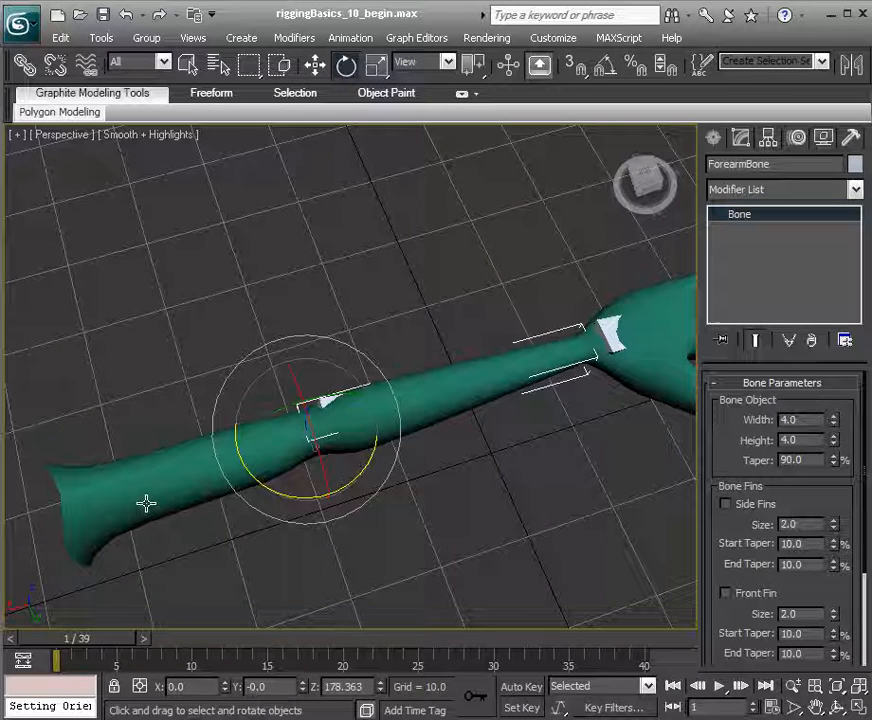
Bend the elbow by rotating the forearm bone about the Z axis to about 116 degrees.
{"action": "left_click_drag", "start_coordinate": [378, 451], "coordinate": [340, 444]}
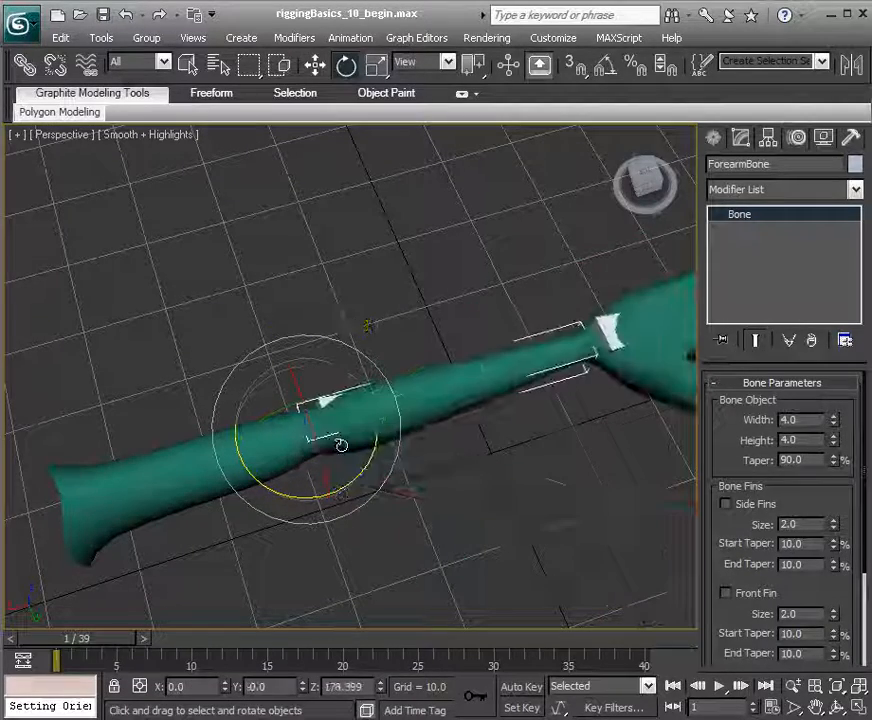
{"action": "scroll", "coordinate": [349, 430], "scroll_direction": "up", "scroll_amount": 2}
{"action": "middle_click_drag", "start_coordinate": [425, 355], "coordinate": [418, 445], "text": "alt"}
{"action": "left_click_drag", "start_coordinate": [415, 441], "coordinate": [350, 525]}
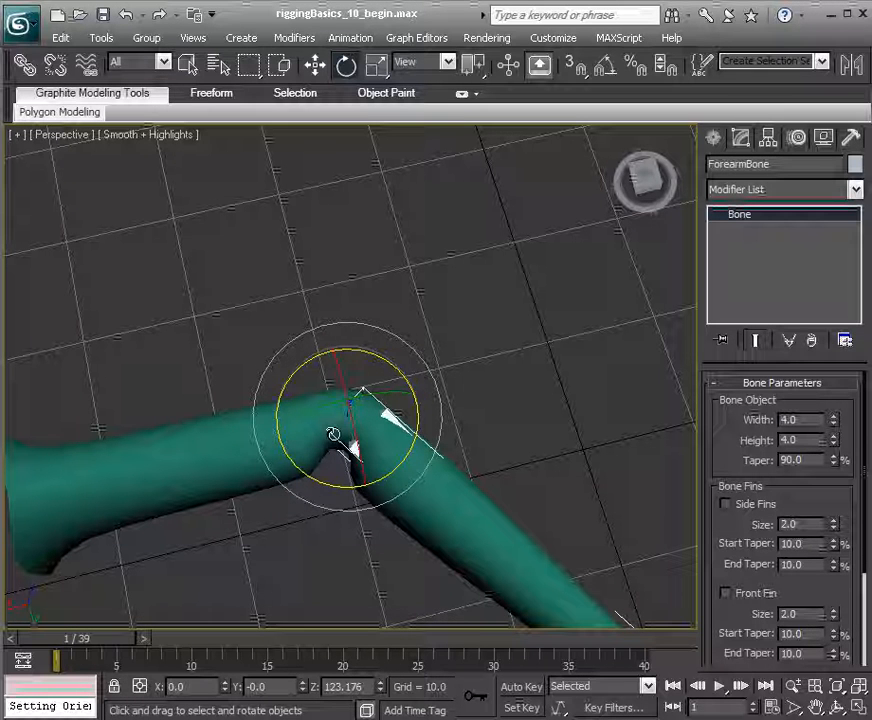
{"action": "left_click_drag", "start_coordinate": [405, 459], "coordinate": [398, 467]}
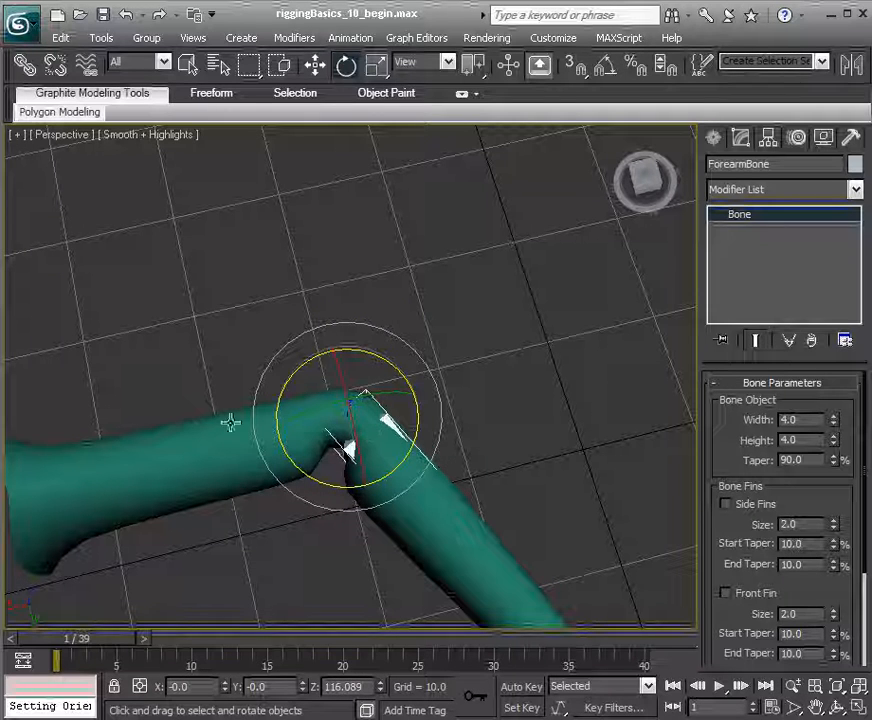
Select the arm mesh and turn on envelope editing in its Skin modifier.
{"action": "left_click", "coordinate": [173, 436]}
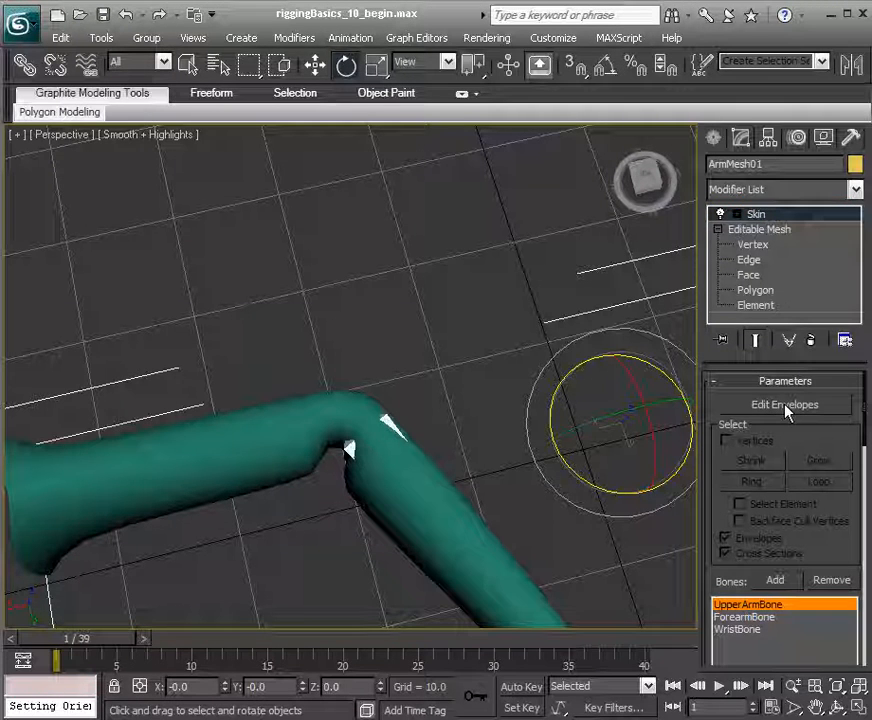
{"action": "left_click", "coordinate": [778, 216]}
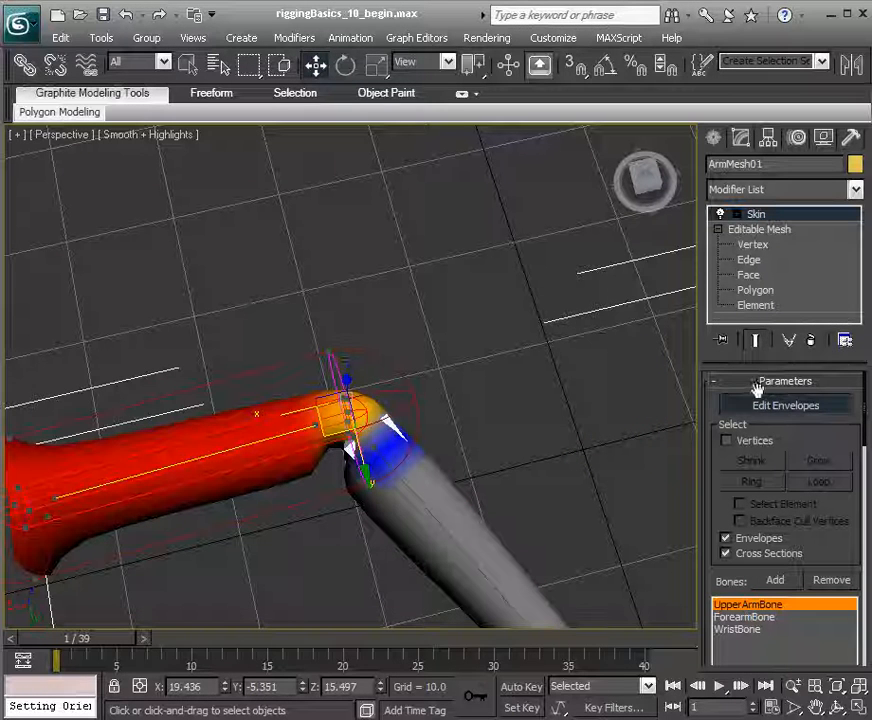
Examine the upper arm envelope's weight colours around the bent elbow and along the forearm to the wrist.
{"action": "middle_click_drag", "start_coordinate": [413, 487], "coordinate": [370, 352]}
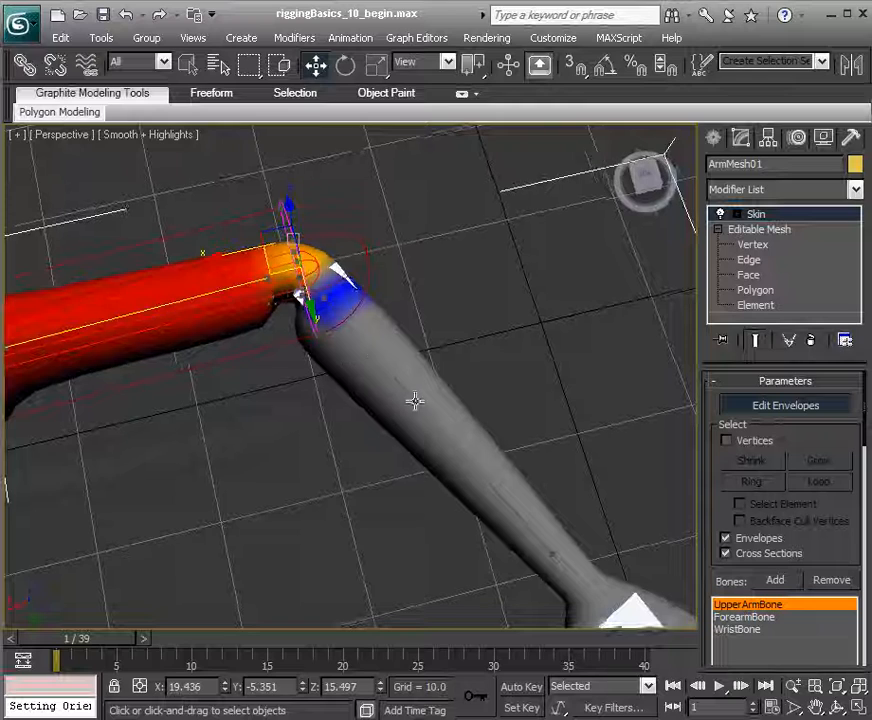
{"action": "middle_click_drag", "start_coordinate": [258, 319], "coordinate": [302, 365]}
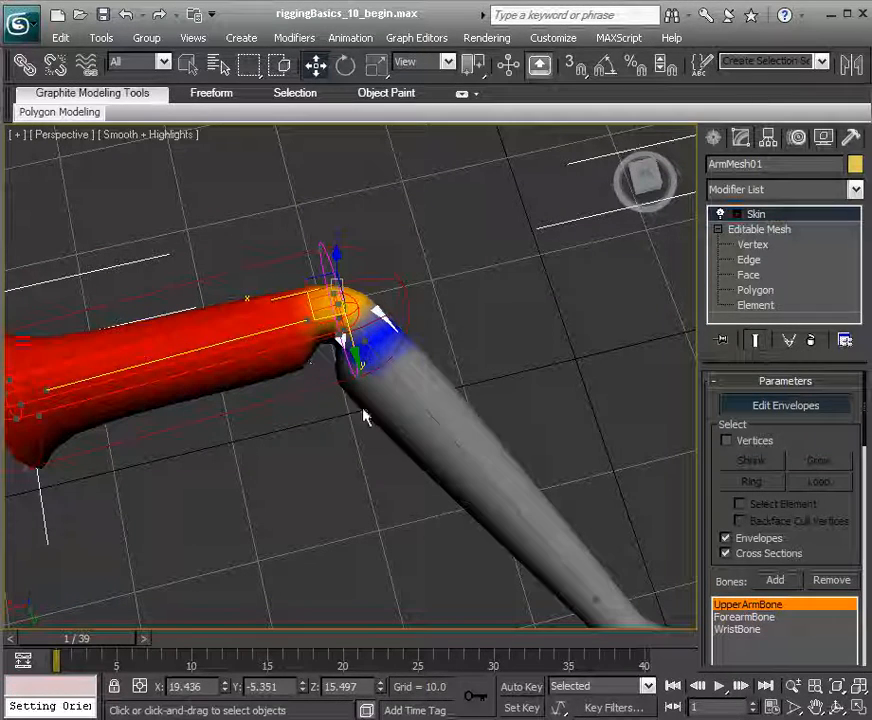
{"action": "middle_click_drag", "start_coordinate": [473, 446], "coordinate": [457, 429]}
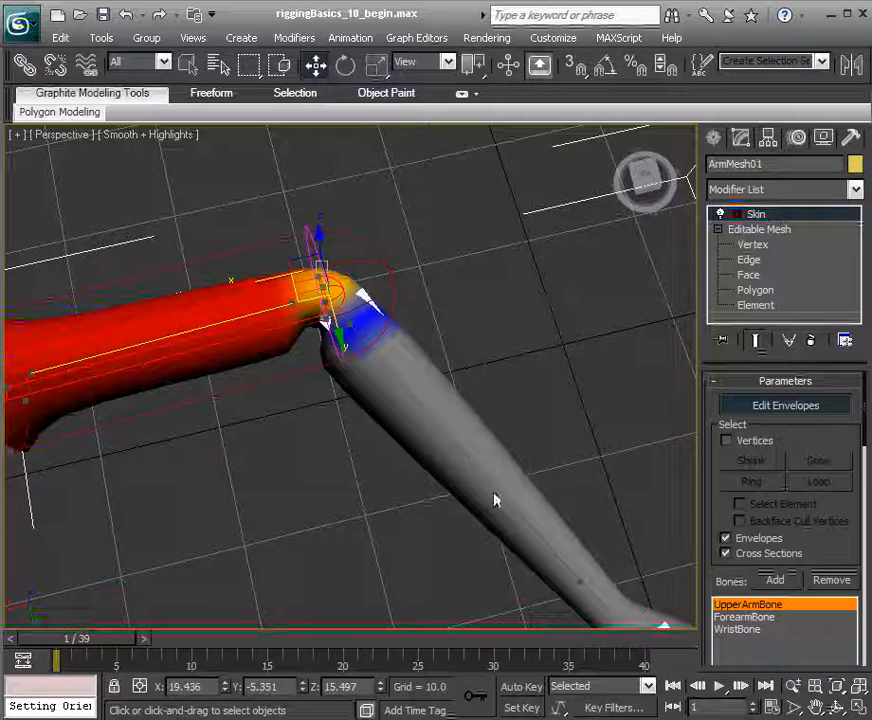
{"action": "middle_click_drag", "start_coordinate": [617, 610], "coordinate": [352, 305]}
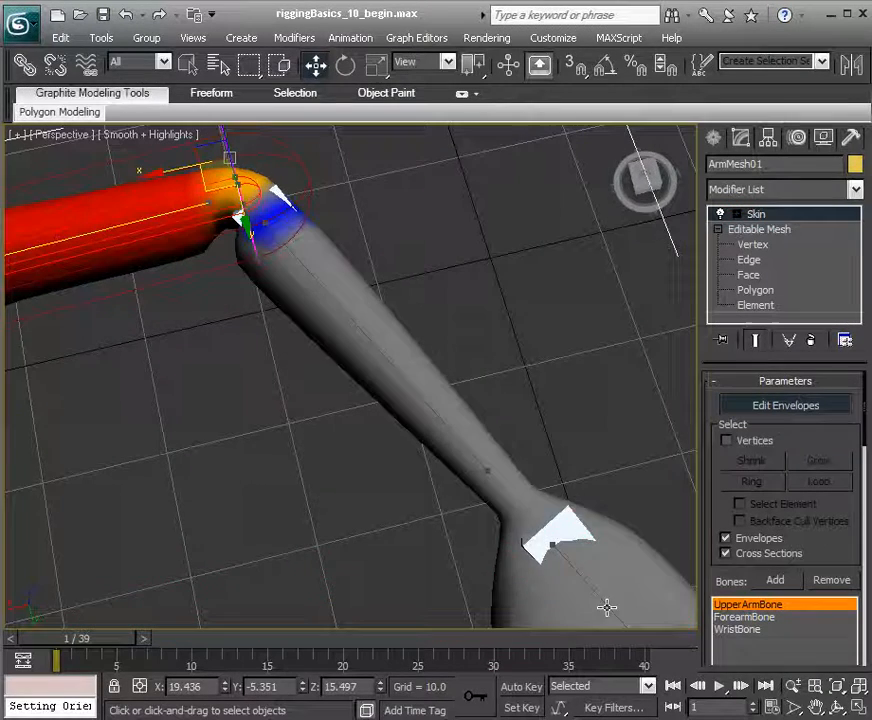
{"action": "middle_click_drag", "start_coordinate": [362, 362], "coordinate": [516, 535]}
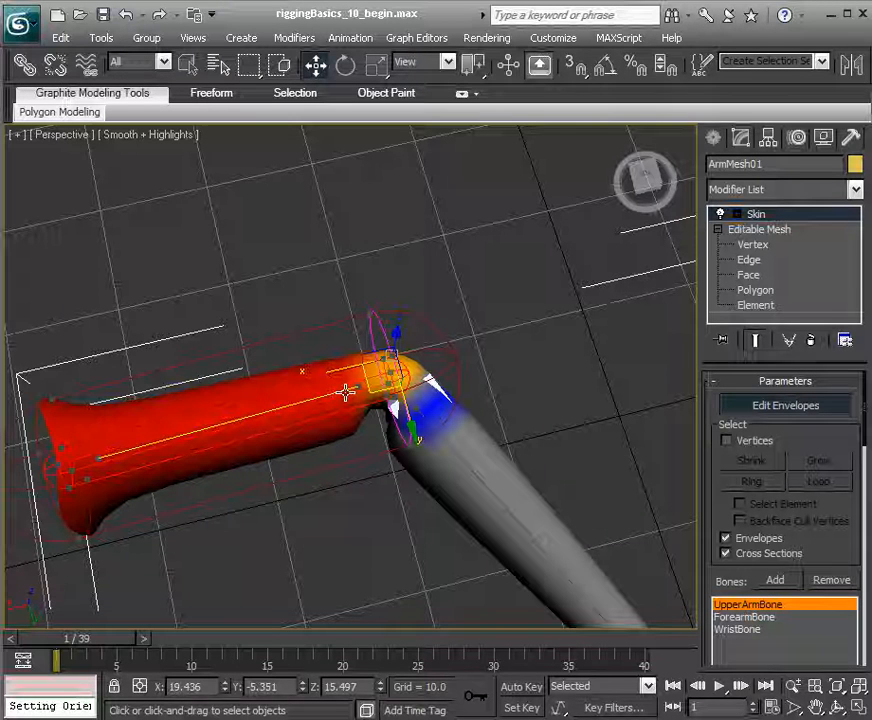
{"action": "middle_click_drag", "start_coordinate": [333, 411], "coordinate": [273, 400]}
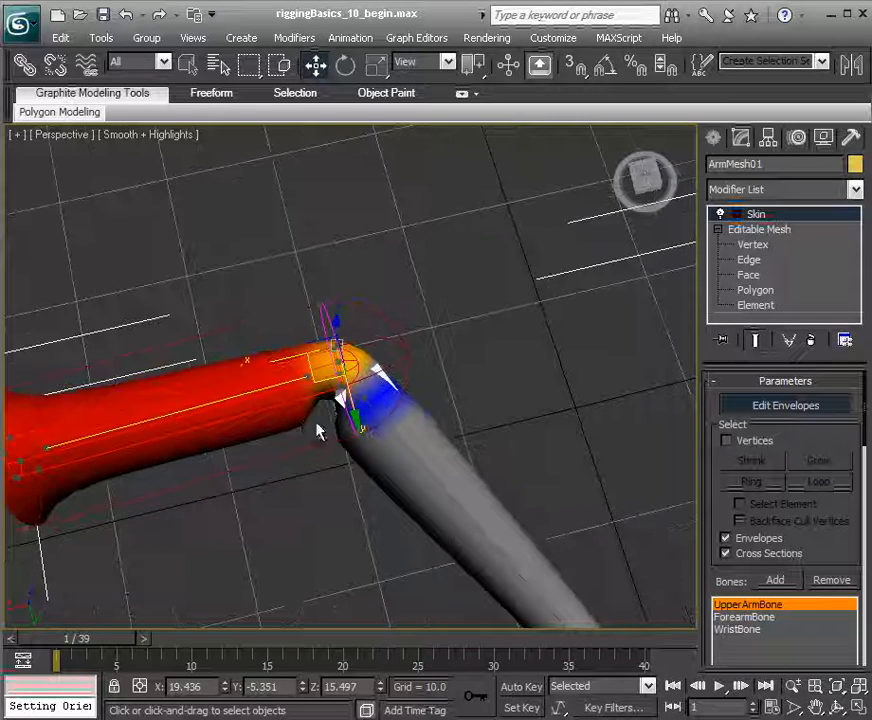
{"action": "scroll", "coordinate": [316, 432], "scroll_direction": "up", "scroll_amount": 2}
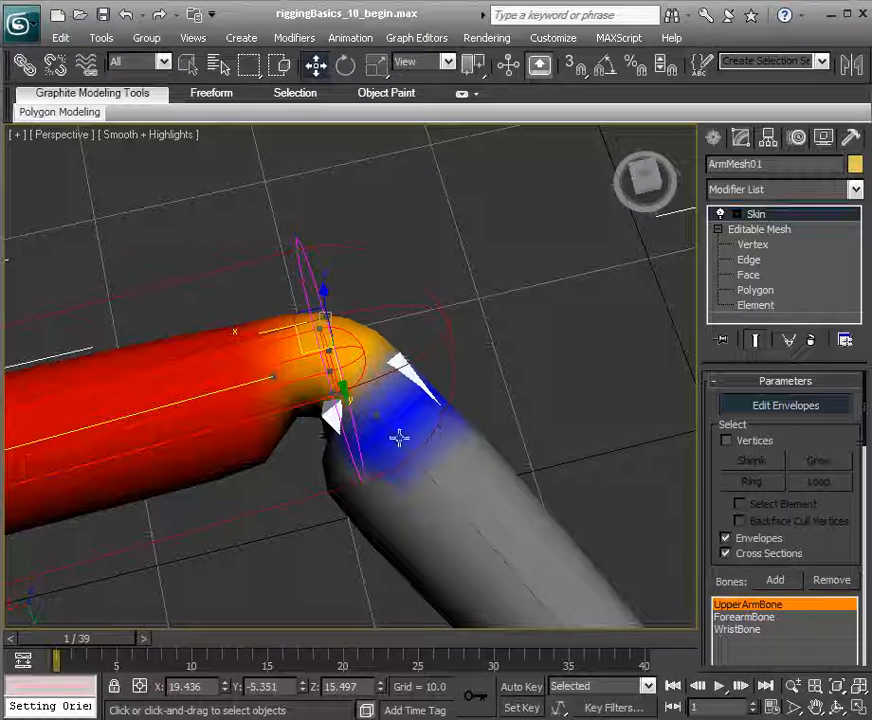
{"action": "middle_click_drag", "start_coordinate": [504, 468], "coordinate": [417, 312]}
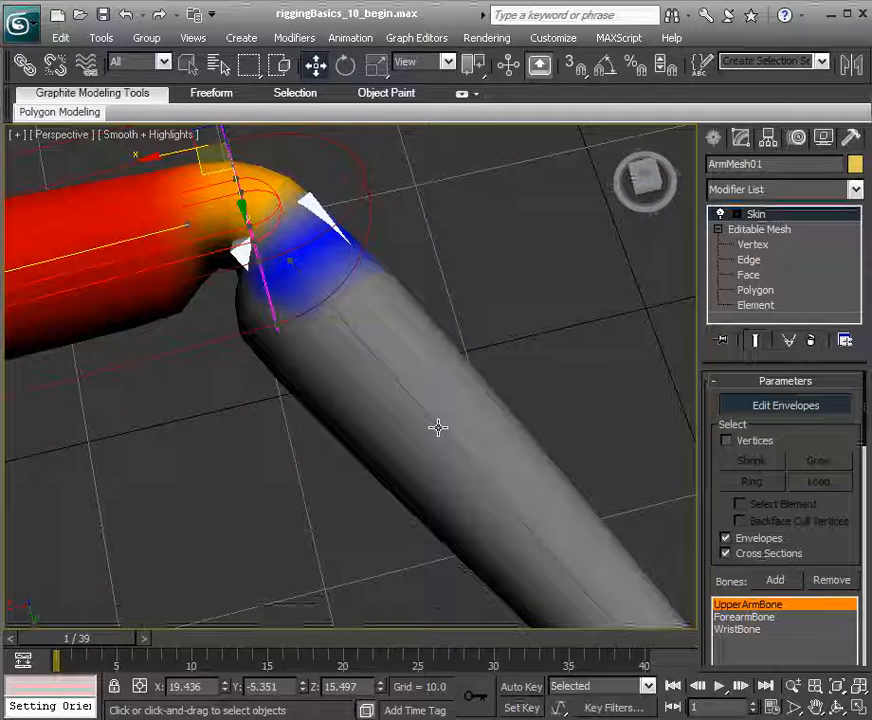
{"action": "middle_click_drag", "start_coordinate": [330, 350], "coordinate": [424, 502]}
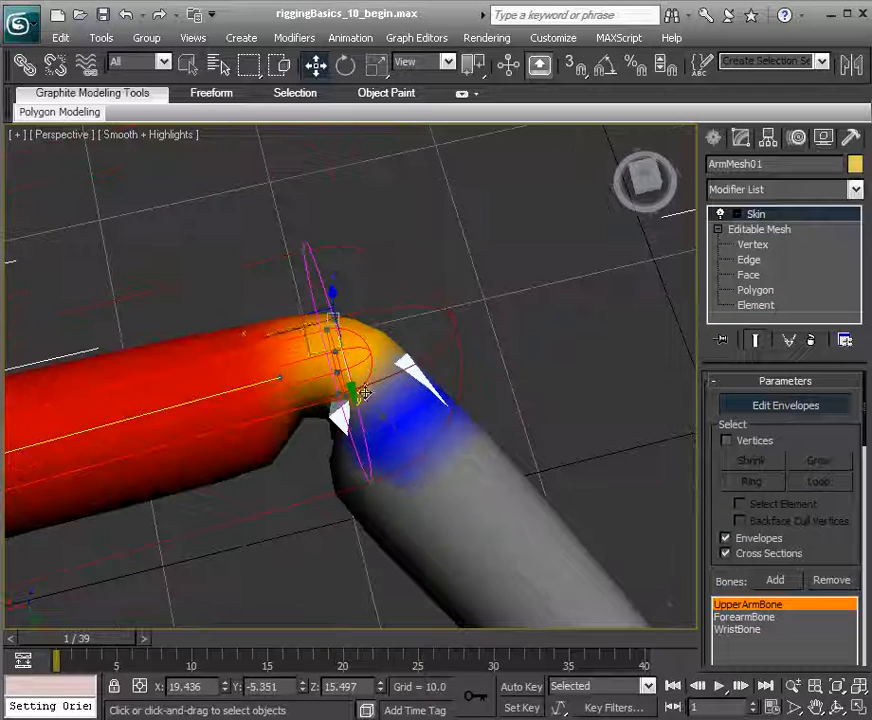
{"action": "middle_click_drag", "start_coordinate": [253, 401], "coordinate": [326, 432]}
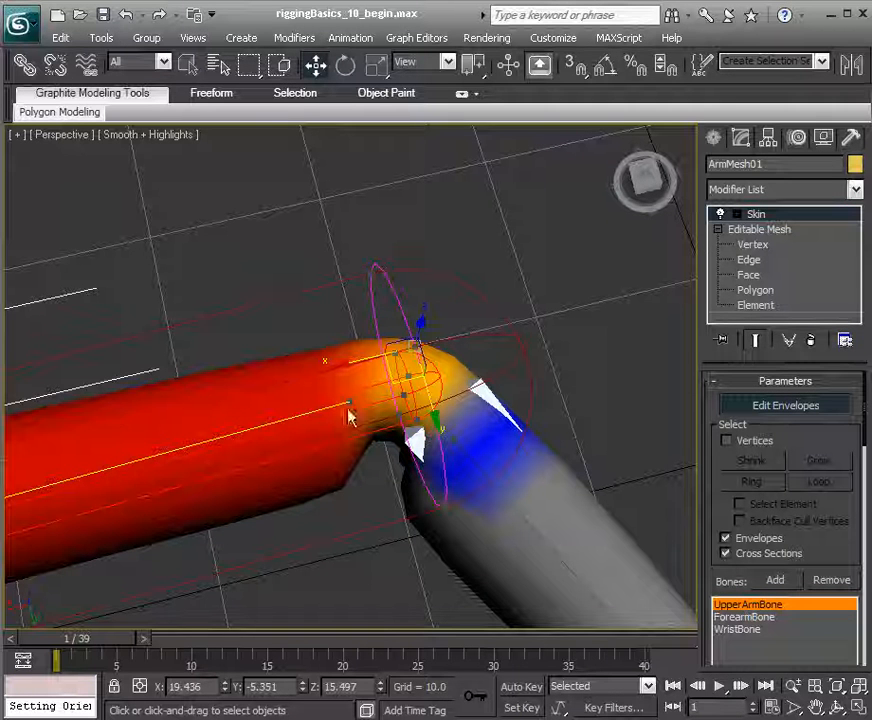
Move the elbow-end point of the upper arm envelope about 3.5 units along X, back toward the shoulder.
{"action": "left_click", "coordinate": [351, 402]}
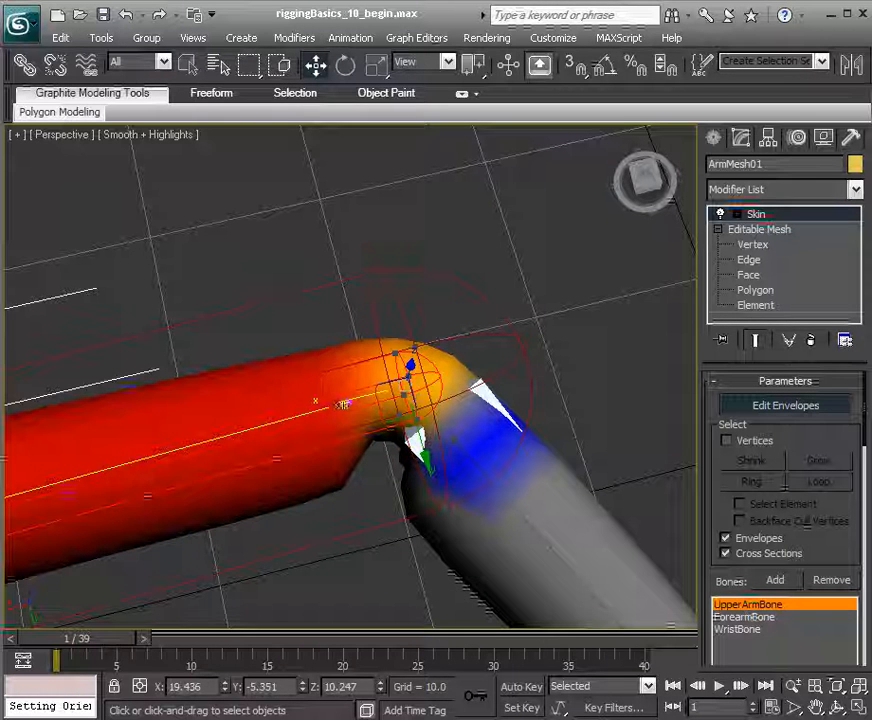
{"action": "middle_click_drag", "start_coordinate": [331, 444], "coordinate": [418, 414], "text": "alt"}
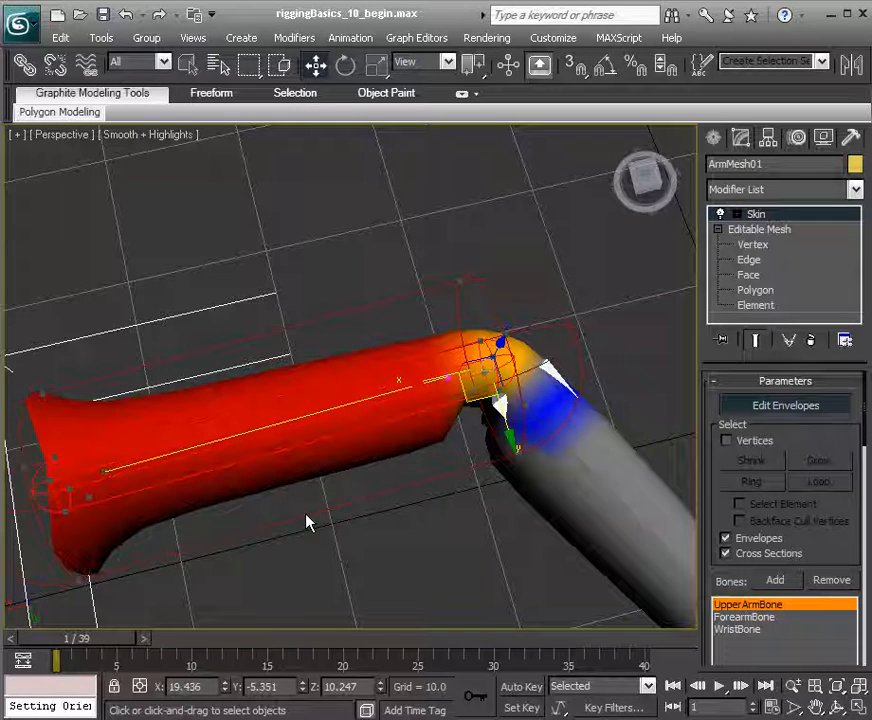
{"action": "mouse_move", "coordinate": [418, 506]}
{"action": "middle_mouse_down", "text": "alt"}
{"action": "mouse_move", "coordinate": [365, 468]}
{"action": "mouse_move", "coordinate": [440, 374]}
{"action": "middle_mouse_up", "text": "alt"}
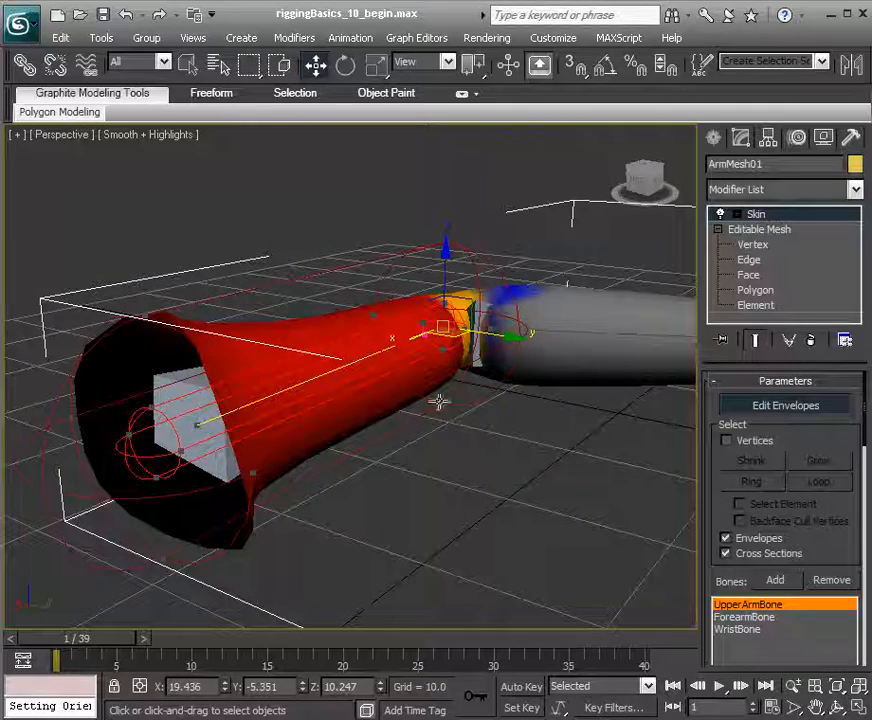
{"action": "middle_click_drag", "start_coordinate": [380, 409], "coordinate": [378, 465], "text": "alt"}
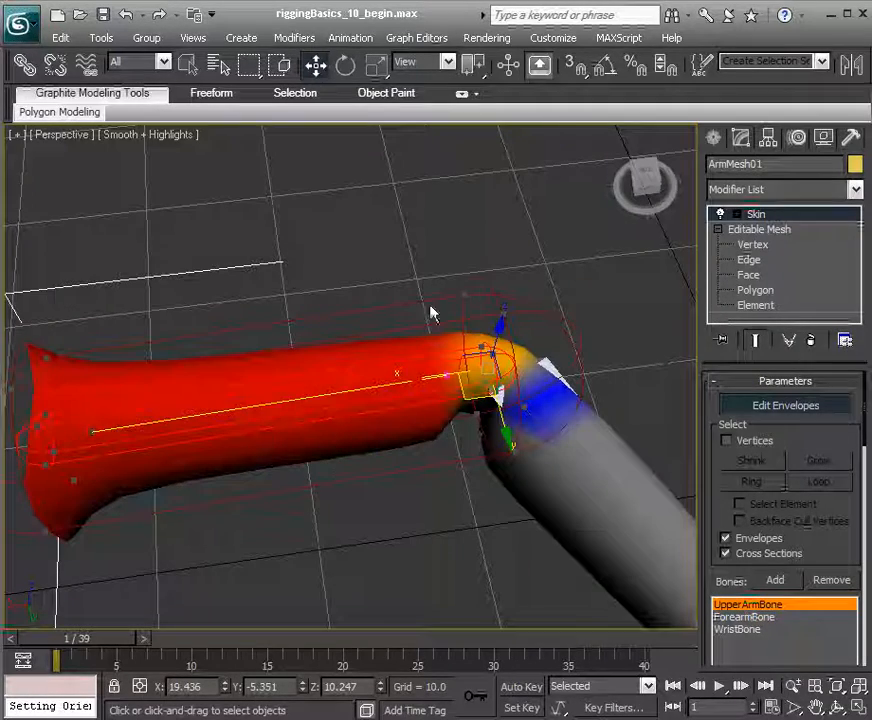
{"action": "middle_click_drag", "start_coordinate": [411, 411], "coordinate": [380, 458], "text": "alt"}
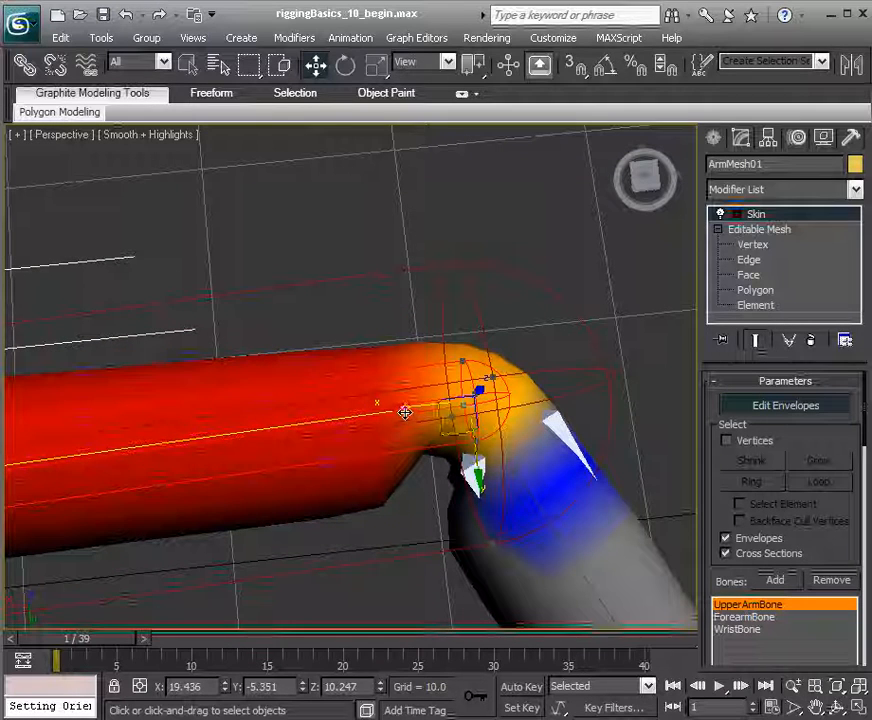
{"action": "left_click_drag", "start_coordinate": [395, 407], "coordinate": [300, 413]}
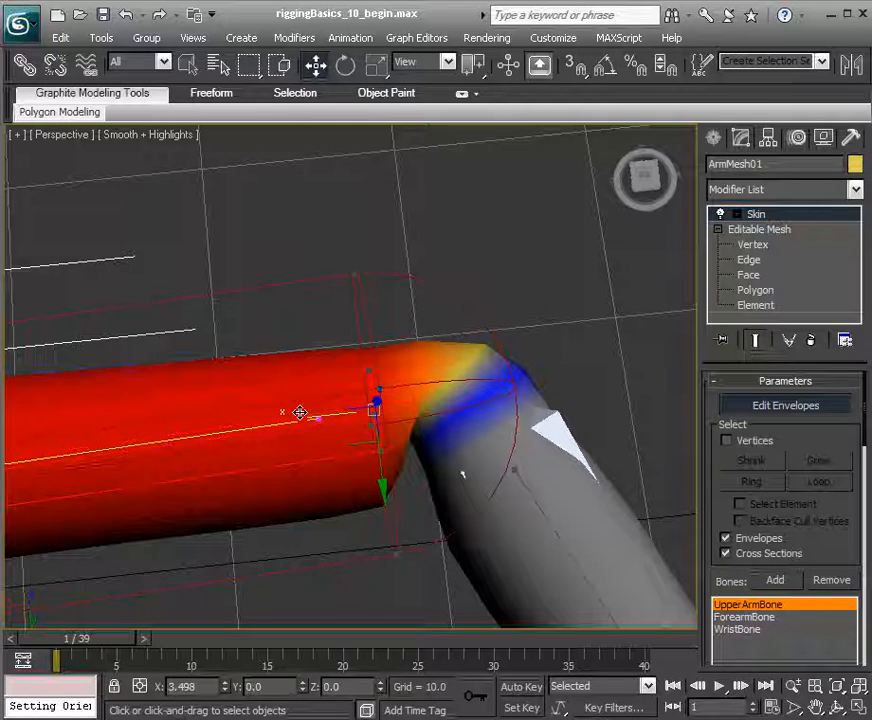
{"action": "middle_click_drag", "start_coordinate": [296, 413], "coordinate": [316, 384], "text": "alt"}
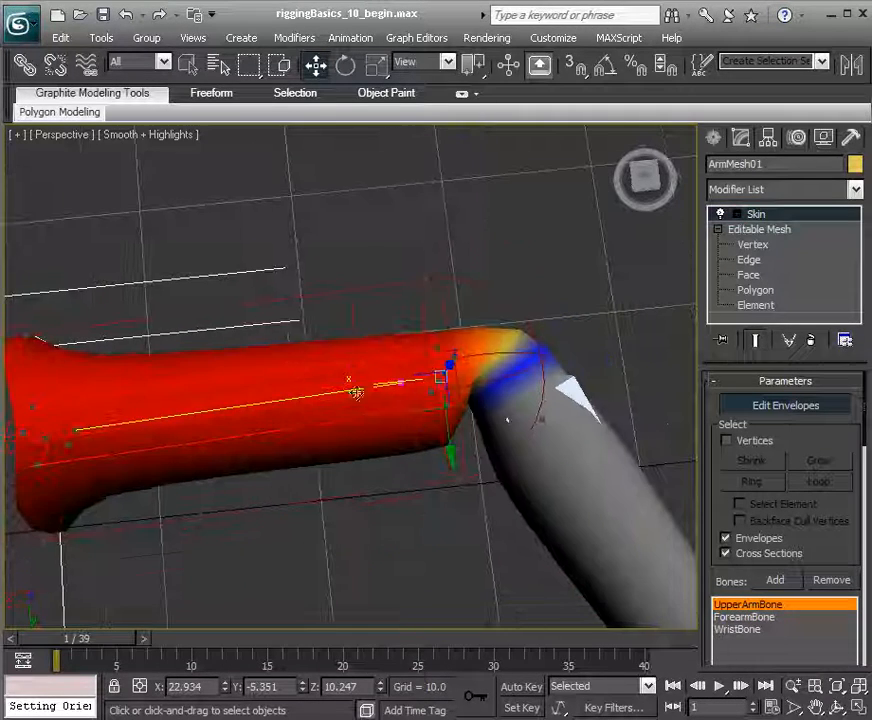
Move the elbow-end point of the forearm envelope toward the wrist, to about X 18.25, Y -2.34, and finish envelope editing.
{"action": "middle_click_drag", "start_coordinate": [407, 405], "coordinate": [467, 436], "text": "alt"}
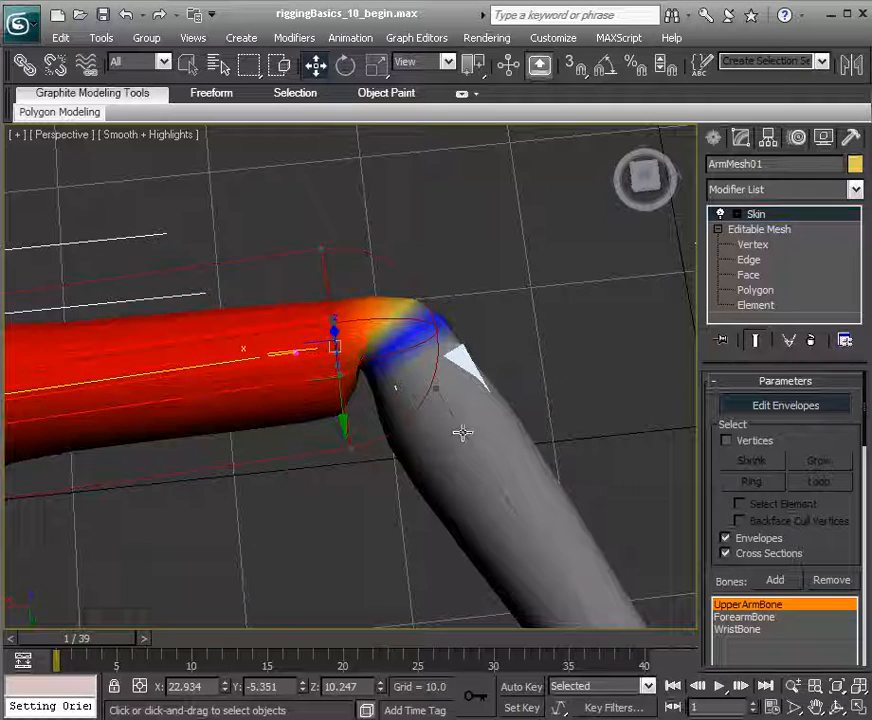
{"action": "left_click", "coordinate": [464, 432]}
{"action": "middle_click_drag", "start_coordinate": [464, 432], "coordinate": [395, 420], "text": "alt"}
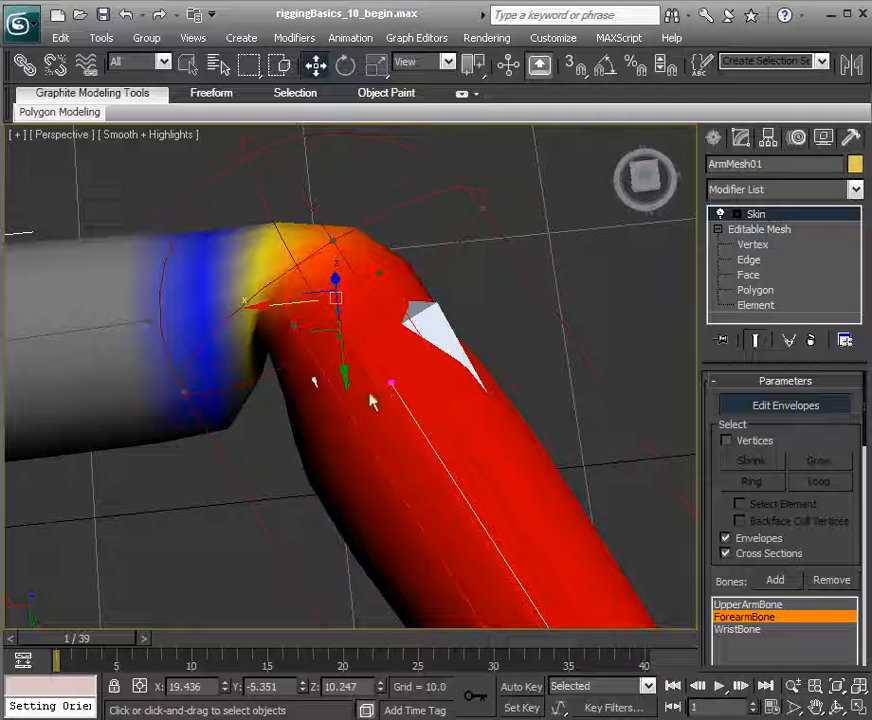
{"action": "left_click_drag", "start_coordinate": [312, 332], "coordinate": [363, 426]}
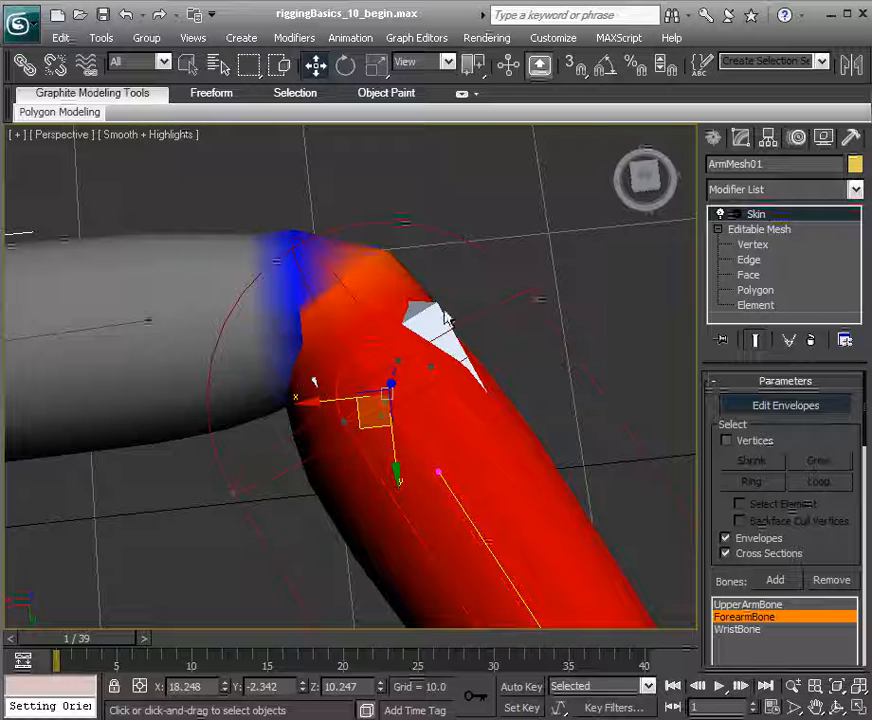
{"action": "middle_click_drag", "start_coordinate": [253, 393], "coordinate": [284, 383]}
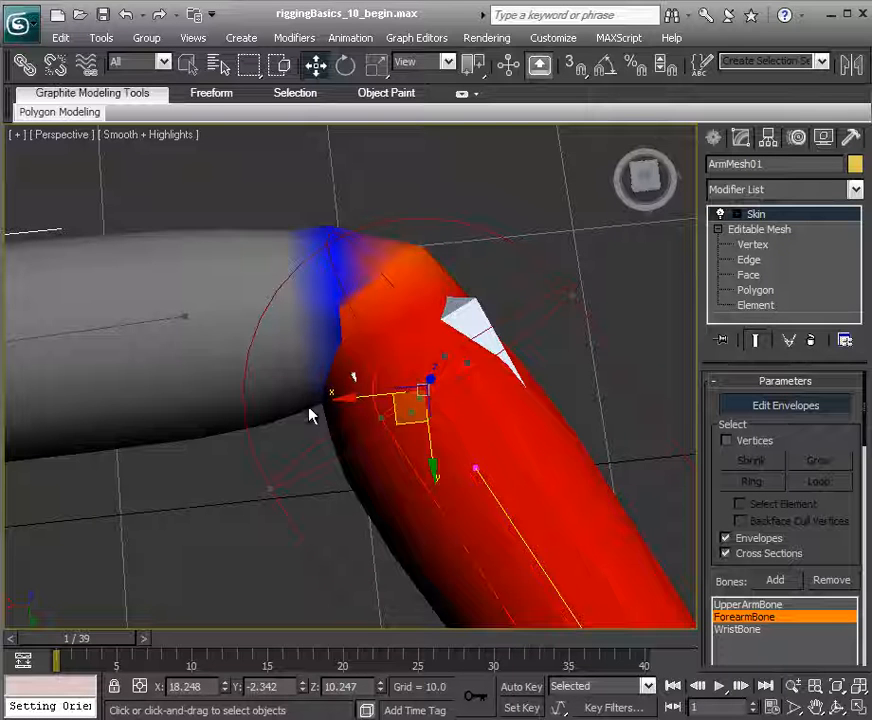
{"action": "scroll", "coordinate": [300, 388], "scroll_direction": "down", "scroll_amount": 3}
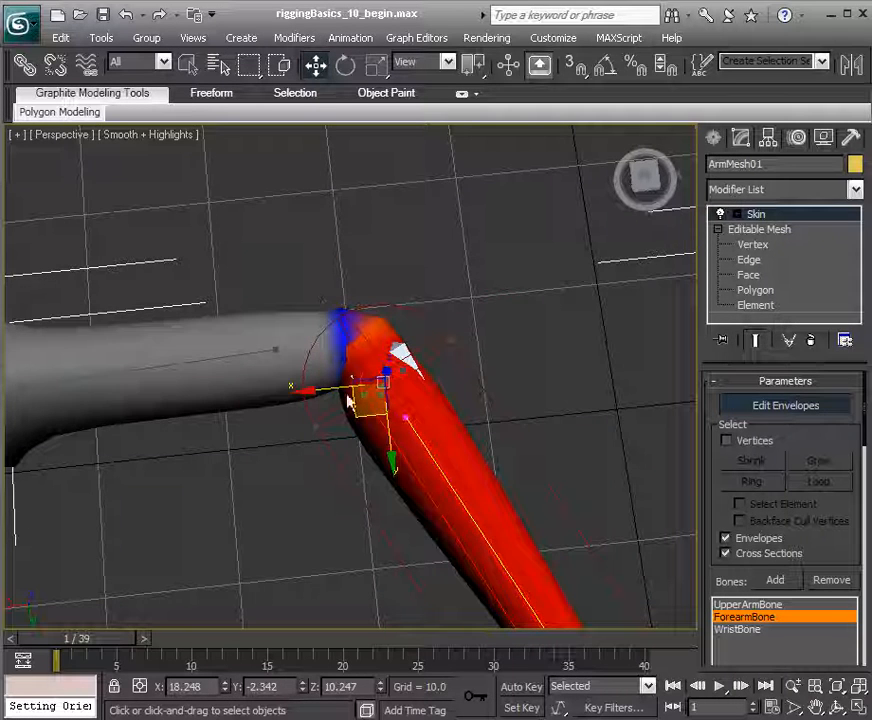
{"action": "middle_click_drag", "start_coordinate": [318, 403], "coordinate": [311, 364], "text": "alt"}
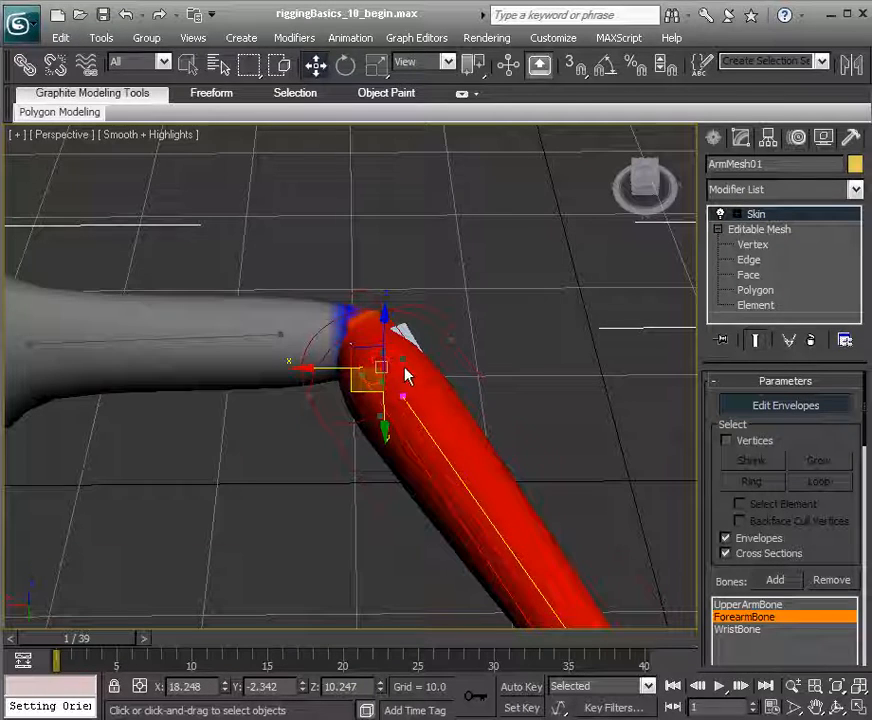
{"action": "left_click", "coordinate": [785, 406]}
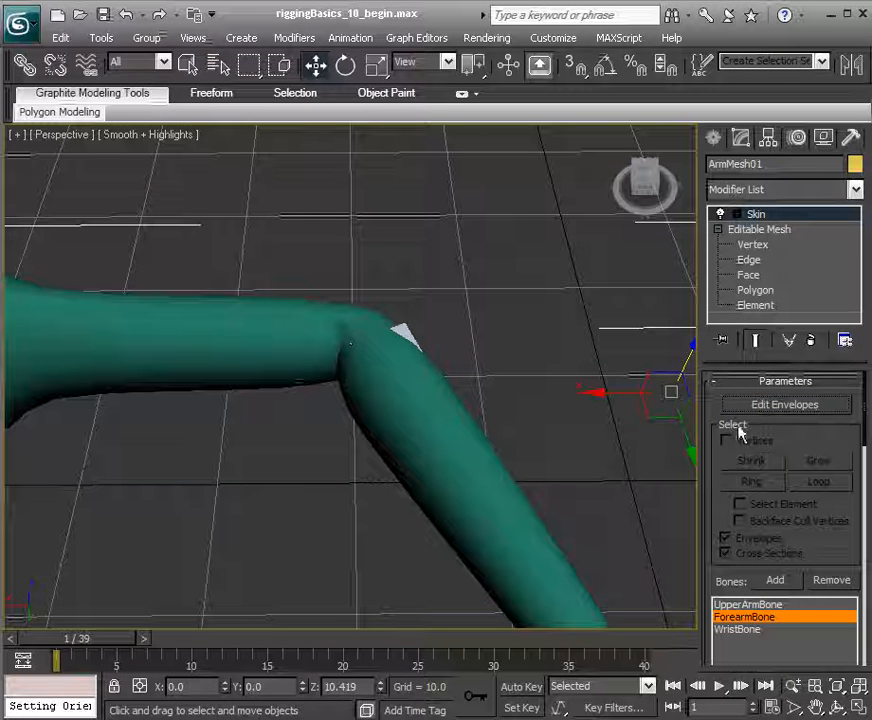
Select the forearm bone and rotate it back and forth about the Z axis to test the elbow's deformation.
{"action": "left_click", "coordinate": [485, 410]}
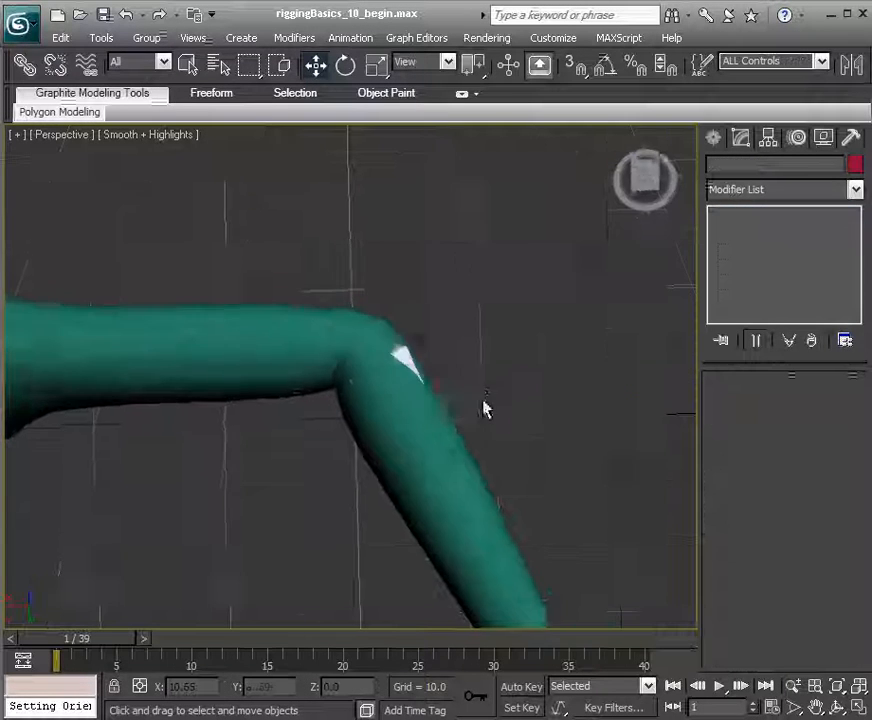
{"action": "left_click", "coordinate": [405, 365]}
{"action": "key", "text": "e"}
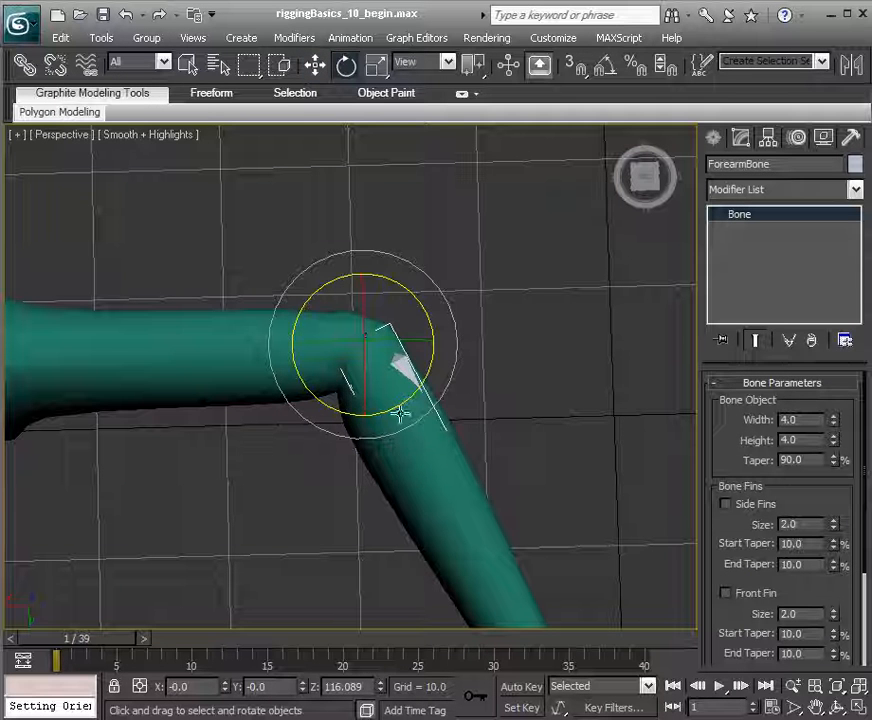
{"action": "left_click_drag", "start_coordinate": [404, 401], "coordinate": [436, 361]}
{"action": "left_click_drag", "start_coordinate": [439, 295], "coordinate": [384, 398]}
{"action": "middle_click_drag", "start_coordinate": [312, 341], "coordinate": [376, 339]}
{"action": "left_click_drag", "start_coordinate": [411, 400], "coordinate": [438, 409]}
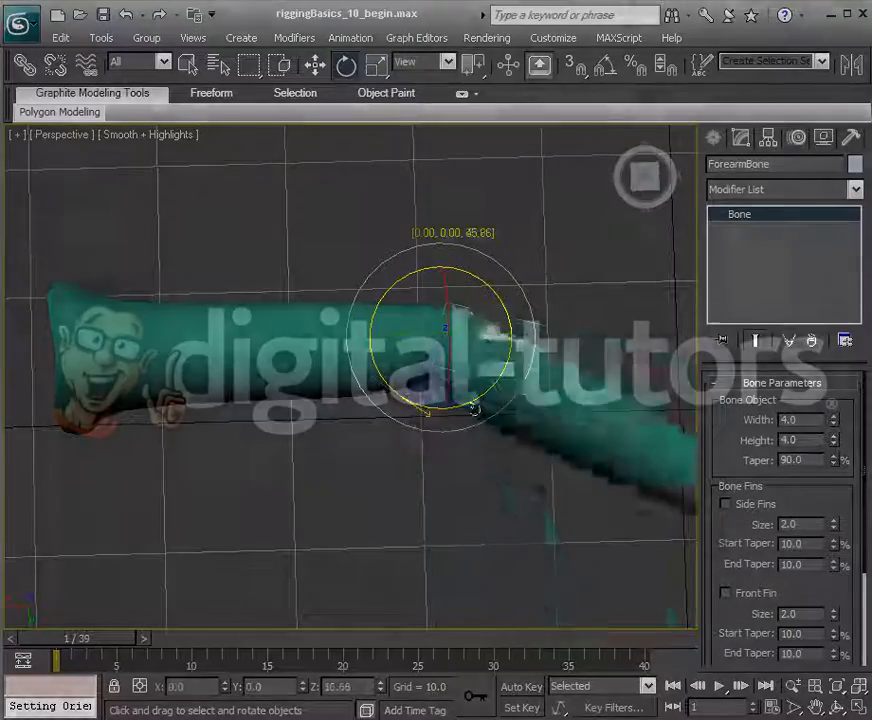